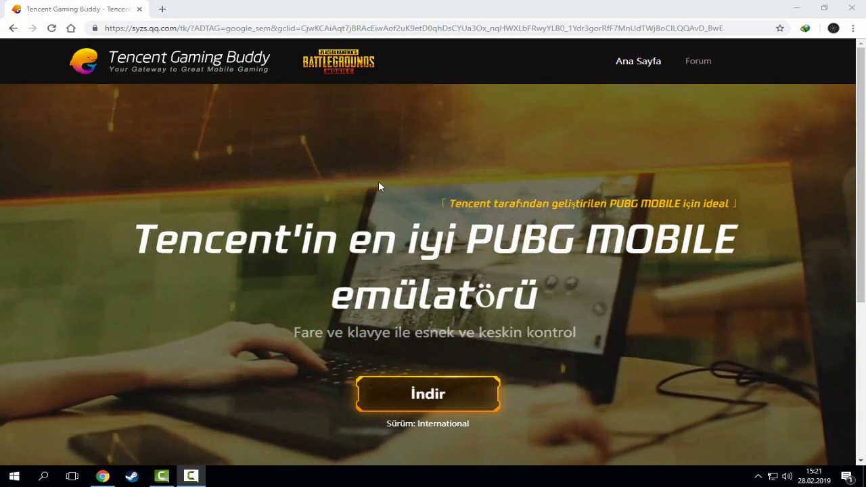
Step: Download the PUBG MOBILE installer from the Tencent Gaming Buddy site and close the blank download page
{"action": "left_click", "coordinate": [427, 396]}
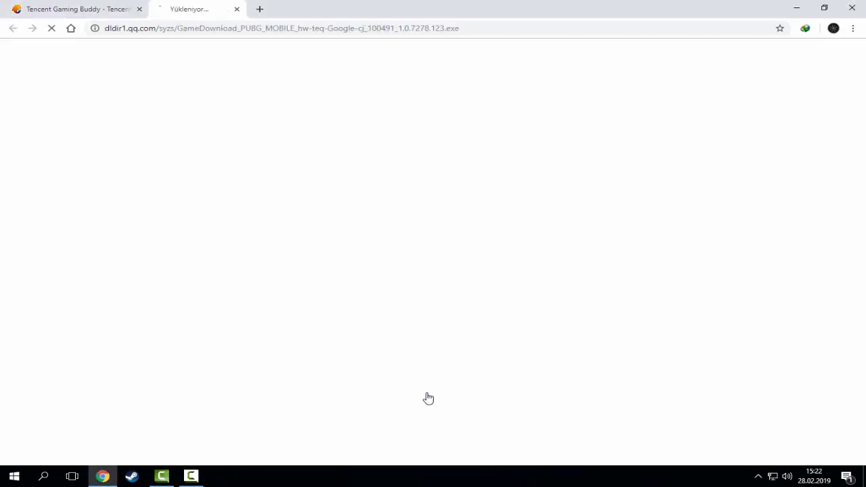
{"action": "left_click", "coordinate": [428, 287]}
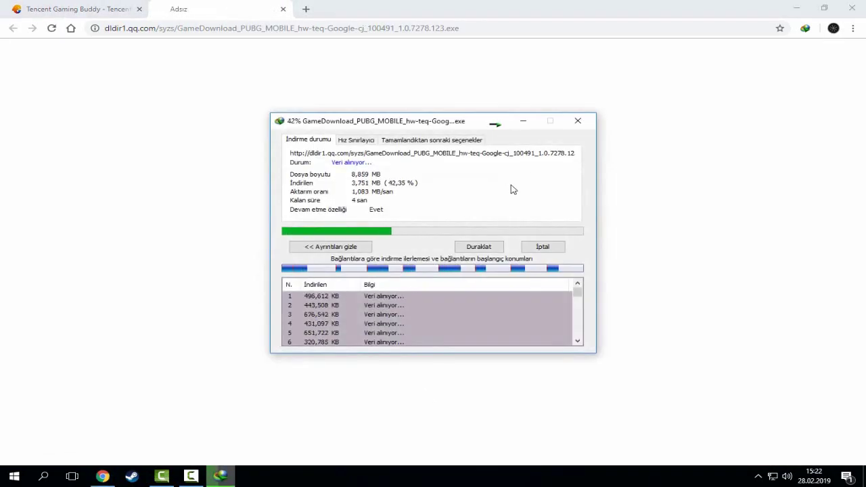
{"action": "left_click", "coordinate": [284, 10]}
{"action": "left_click", "coordinate": [284, 10]}
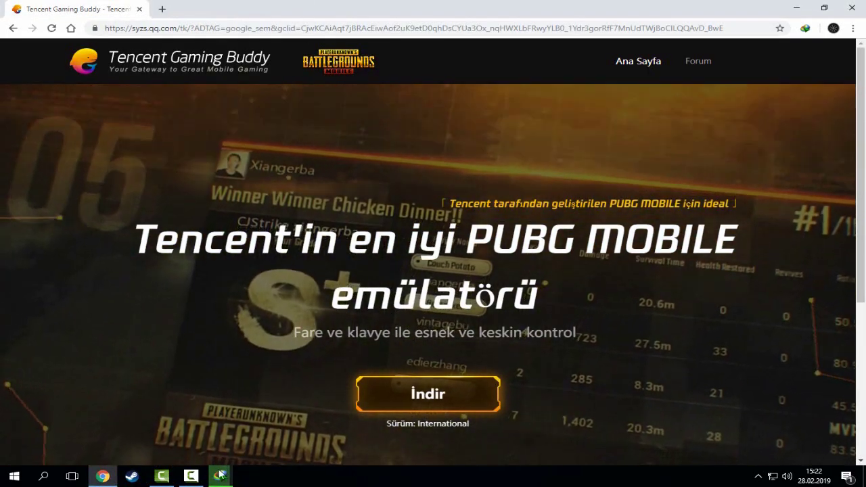
Step: Open the folder of the finished download and run the GameDownload_PUBG_MOBILE installer
{"action": "mouse_move", "coordinate": [222, 467]}
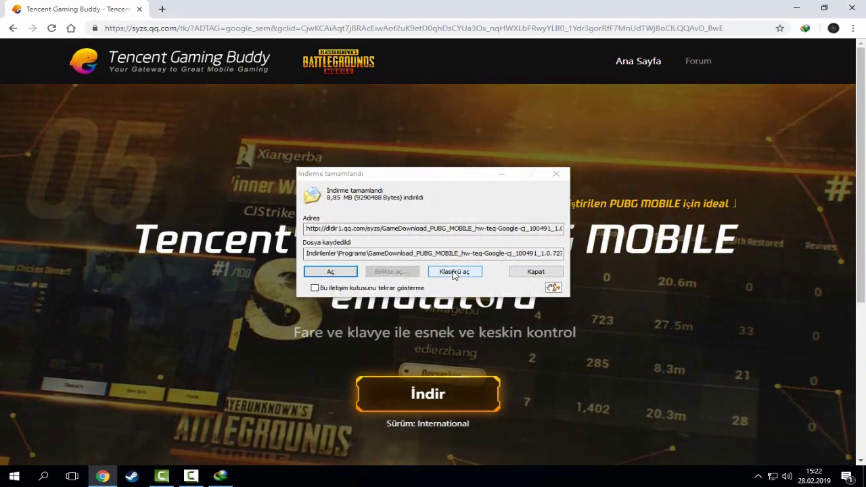
{"action": "left_click", "coordinate": [453, 272]}
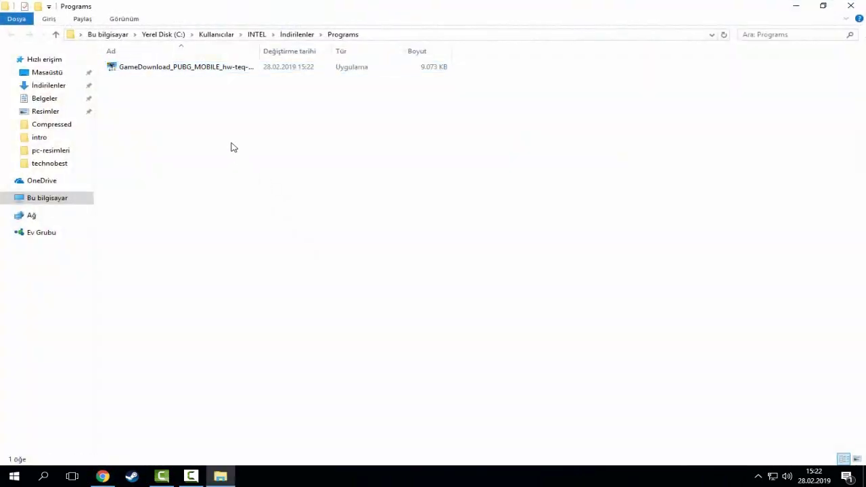
{"action": "left_click", "coordinate": [172, 72]}
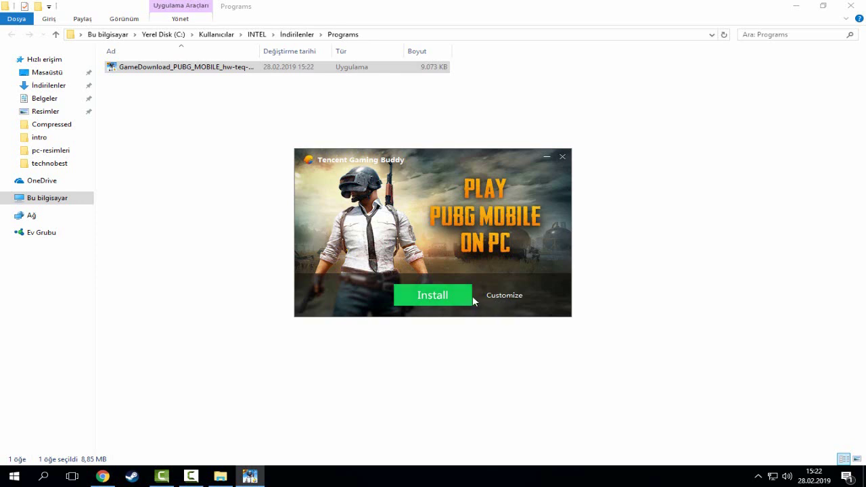
Step: Customize the install path to D:\TxGameAssistant by removing the Program Files folder, and start the installation
{"action": "left_click", "coordinate": [504, 295]}
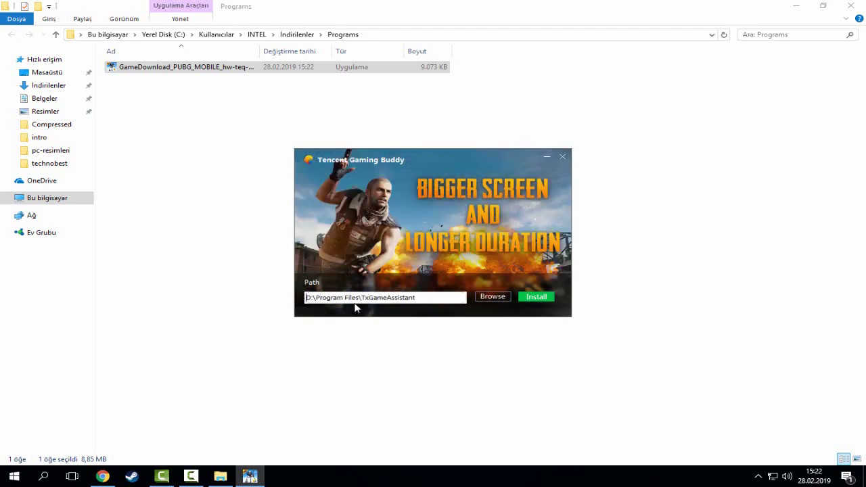
{"action": "left_click", "coordinate": [369, 300]}
{"action": "left_click", "coordinate": [418, 300]}
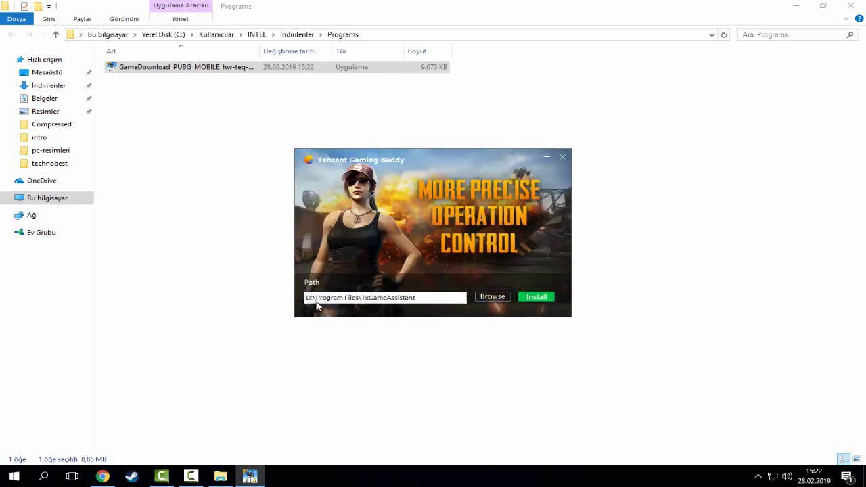
{"action": "left_click", "coordinate": [337, 300]}
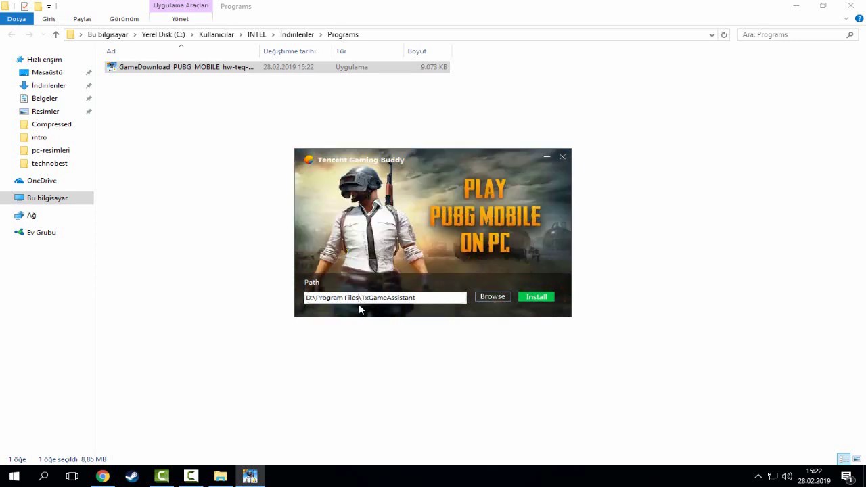
{"action": "key", "text": "BackSpace"}
{"action": "key", "text": "BackSpace"}
{"action": "key", "text": "BackSpace"}
{"action": "key", "text": "BackSpace"}
{"action": "key", "text": "BackSpace"}
{"action": "key", "text": "BackSpace"}
{"action": "key", "text": "BackSpace"}
{"action": "key", "text": "BackSpace"}
{"action": "key", "text": "BackSpace"}
{"action": "key", "text": "BackSpace"}
{"action": "key", "text": "BackSpace"}
{"action": "key", "text": "BackSpace"}
{"action": "key", "text": "BackSpace"}
{"action": "key", "text": "BackSpace"}
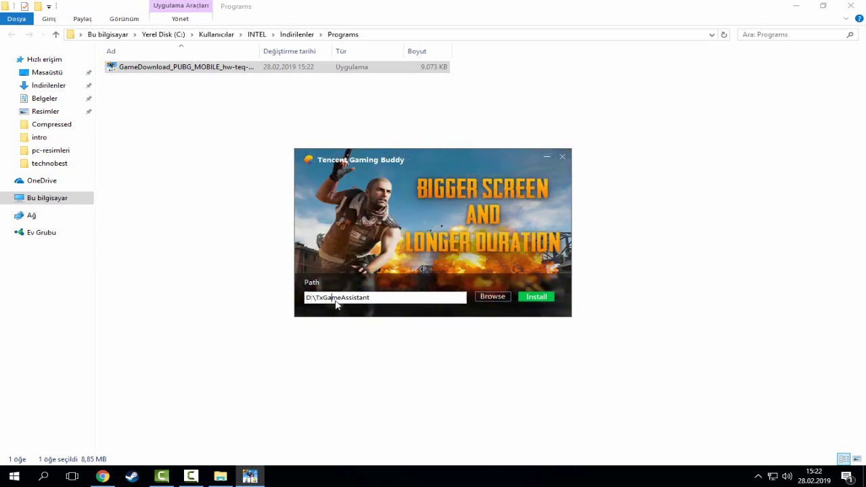
{"action": "left_click", "coordinate": [373, 304]}
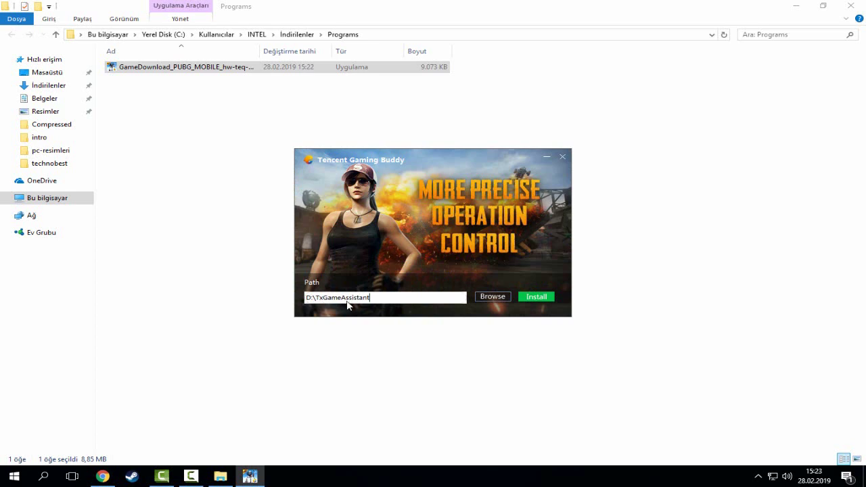
{"action": "left_click", "coordinate": [538, 297]}
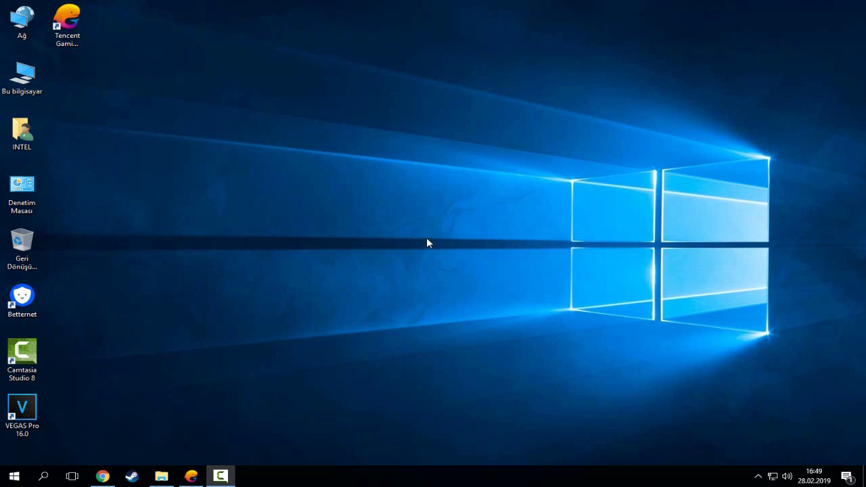
Step: Bring up the installed Tencent Gaming Buddy from the desktop
{"action": "left_click", "coordinate": [69, 21]}
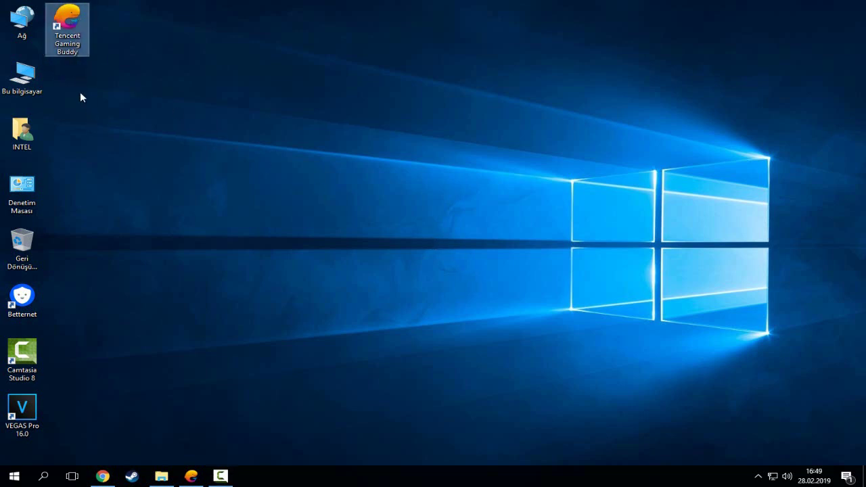
{"action": "left_click", "coordinate": [83, 92]}
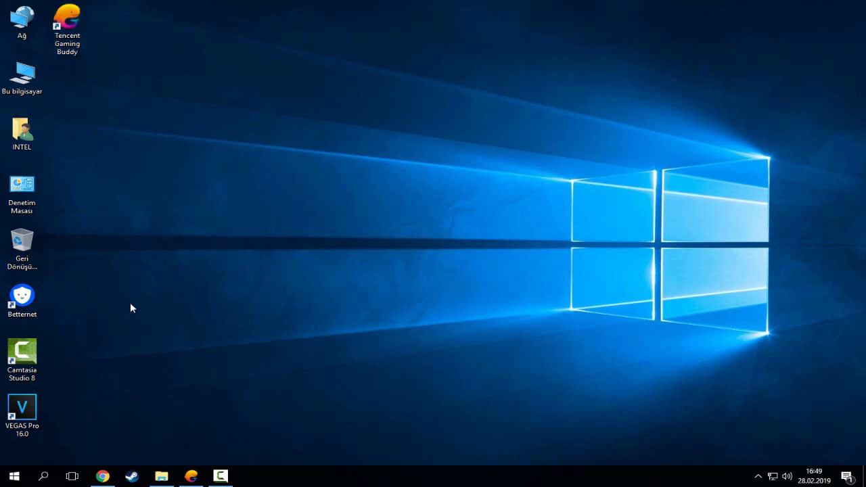
{"action": "left_click", "coordinate": [191, 476]}
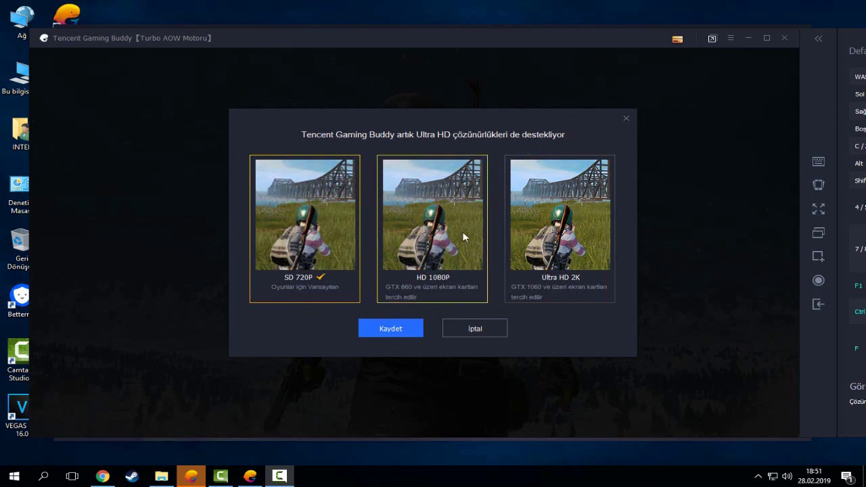
Step: Try out the SD 720P, HD 1080P and Ultra HD 2K options in the game resolution dialog
{"action": "left_click", "coordinate": [437, 233]}
{"action": "left_click", "coordinate": [566, 229]}
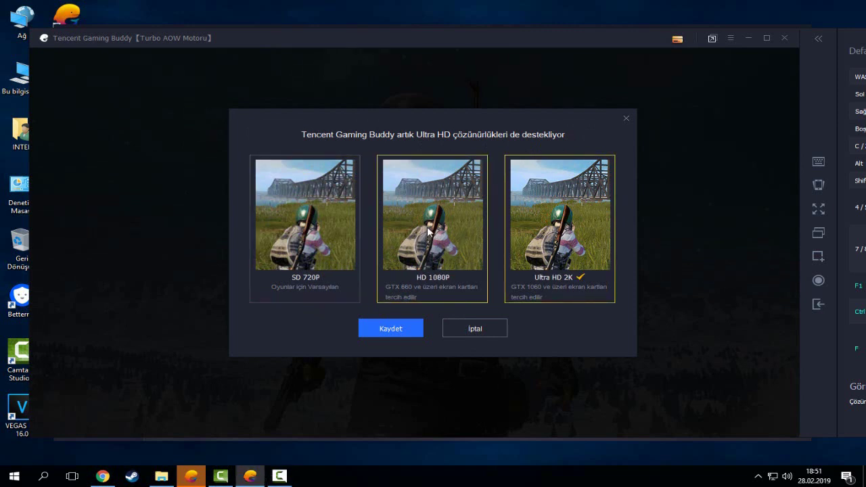
{"action": "left_click", "coordinate": [426, 236]}
{"action": "left_click", "coordinate": [344, 239]}
{"action": "left_click", "coordinate": [454, 234]}
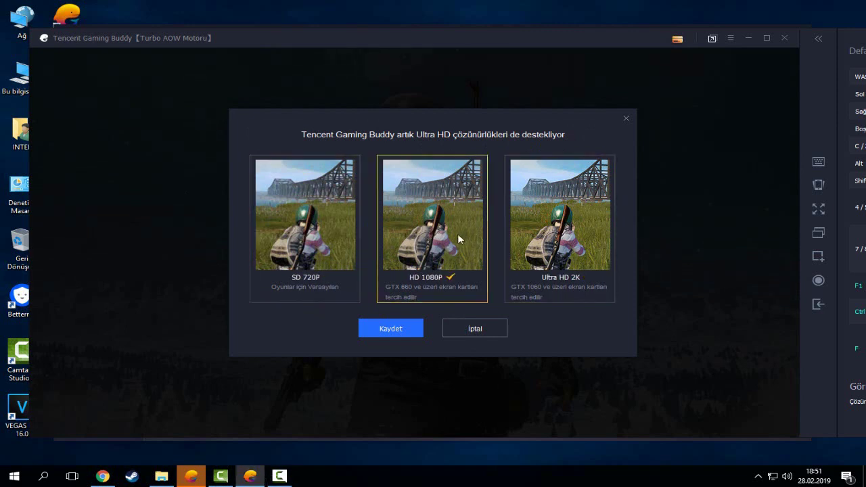
{"action": "left_click", "coordinate": [561, 234]}
{"action": "left_click", "coordinate": [430, 236]}
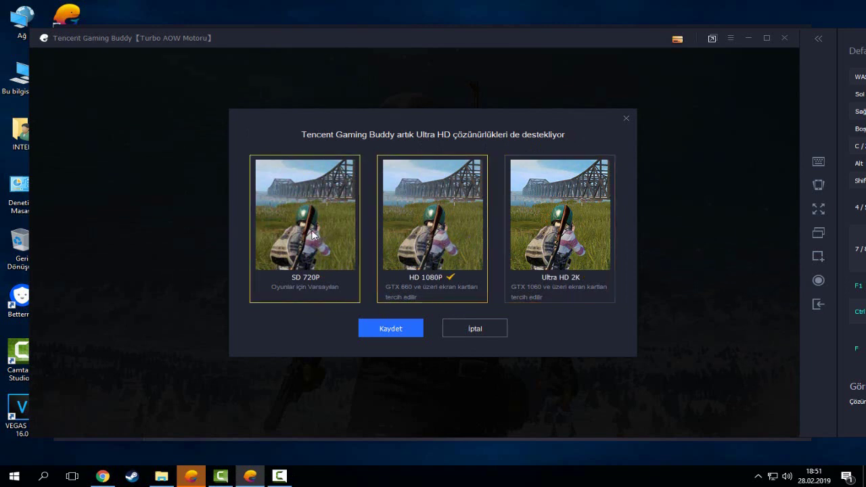
{"action": "left_click", "coordinate": [317, 236]}
{"action": "left_click", "coordinate": [436, 228]}
{"action": "left_click", "coordinate": [565, 232]}
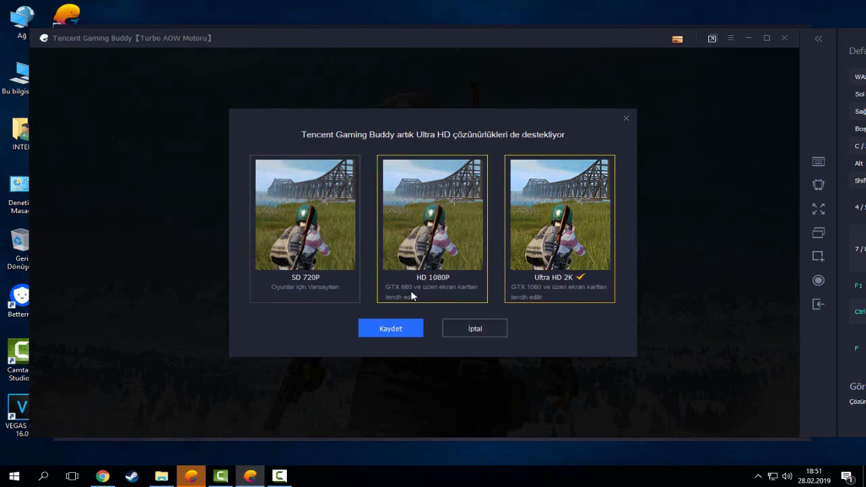
{"action": "left_click", "coordinate": [433, 240]}
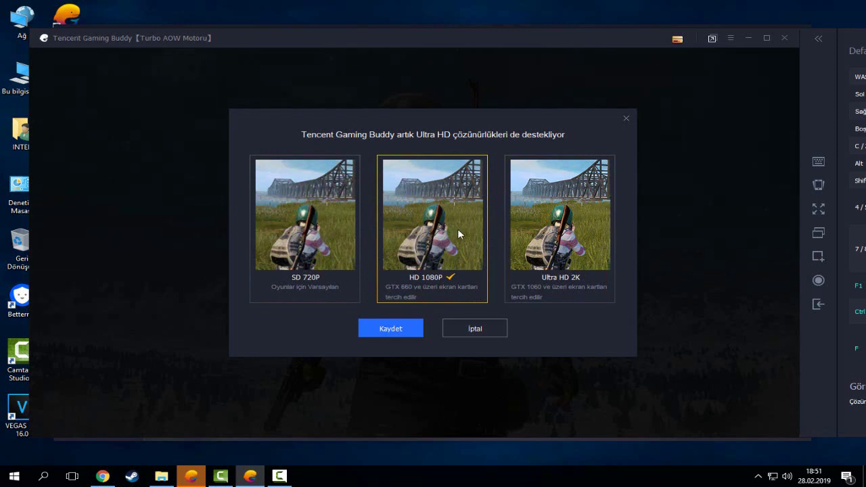
{"action": "left_click", "coordinate": [553, 227]}
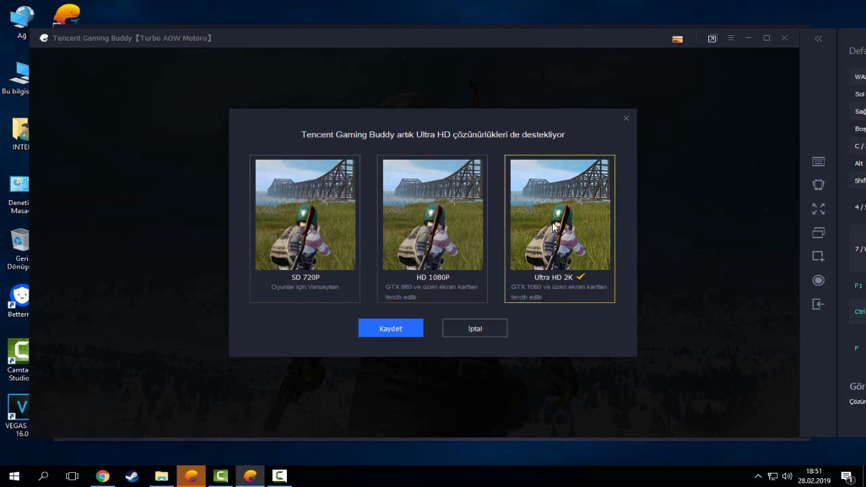
Step: Save HD 1080P as the game resolution and restart the game to apply it
{"action": "left_click", "coordinate": [441, 227]}
{"action": "left_click", "coordinate": [389, 331]}
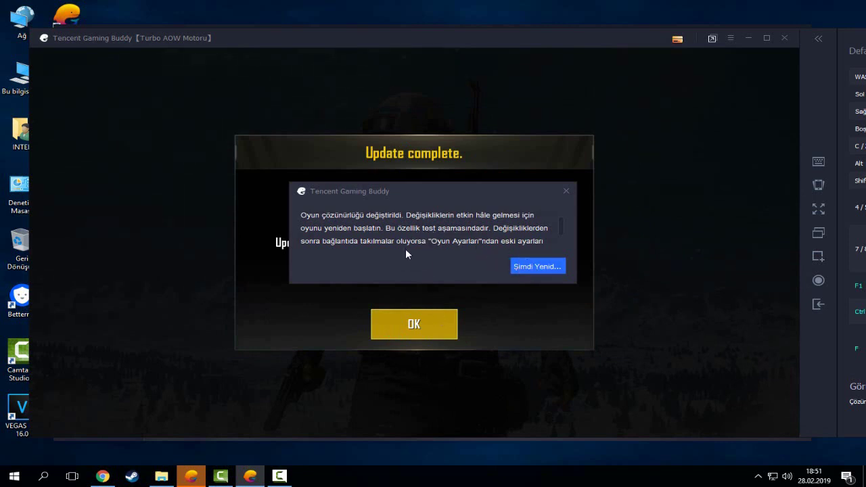
{"action": "left_click", "coordinate": [536, 267]}
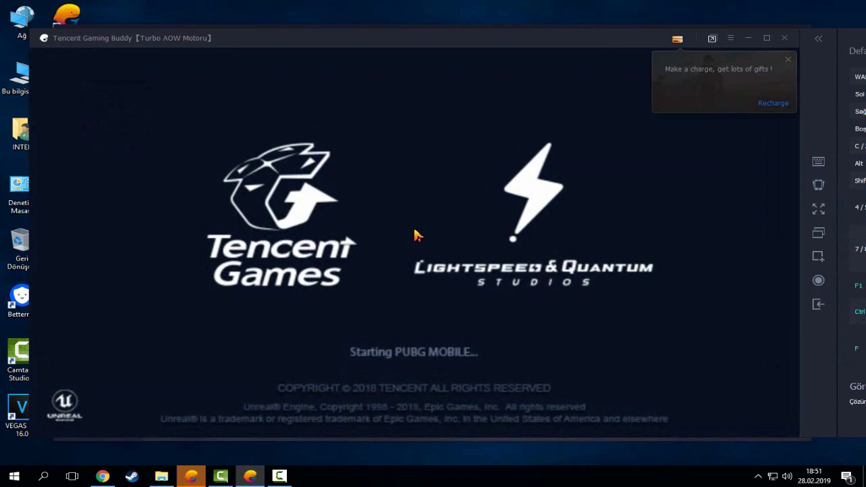
Step: Dismiss the recharge notice and quit the running PUBG MOBILE game
{"action": "left_click", "coordinate": [788, 61]}
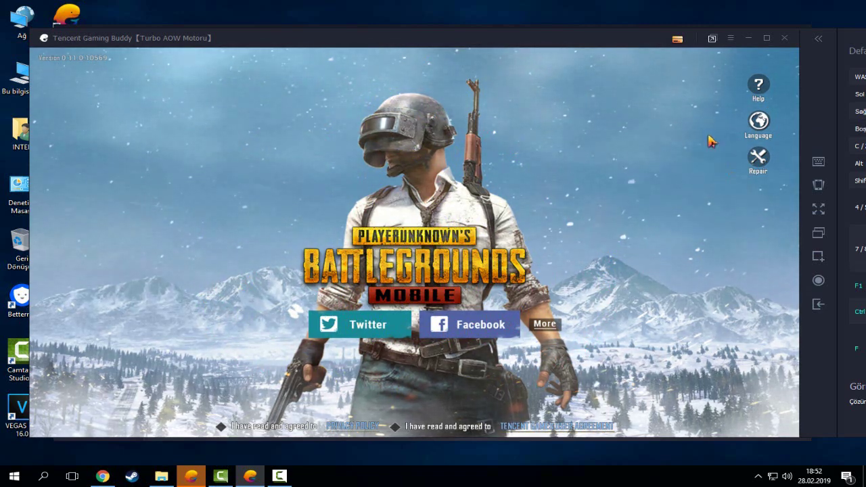
{"action": "left_click", "coordinate": [783, 40]}
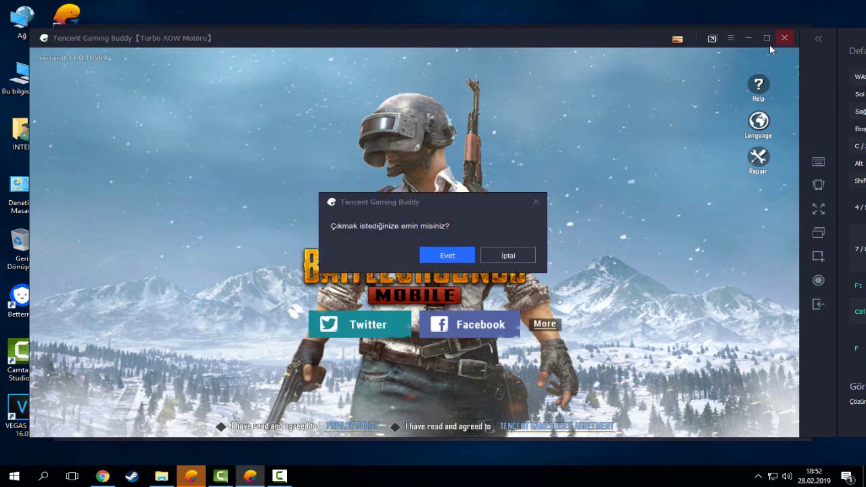
{"action": "left_click", "coordinate": [445, 256]}
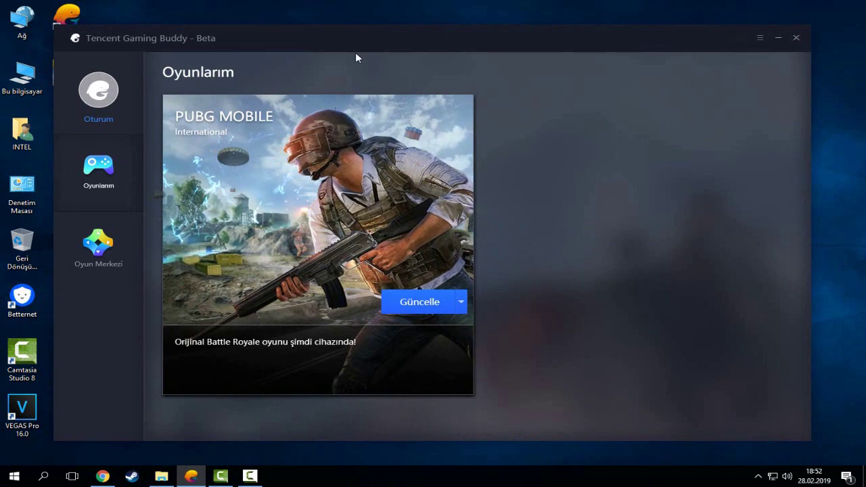
Step: Set the rendering mode to DirectX+ in the launcher's engine (Motor) settings, keeping Düzgünleşti at Kapat
{"action": "left_click", "coordinate": [758, 42]}
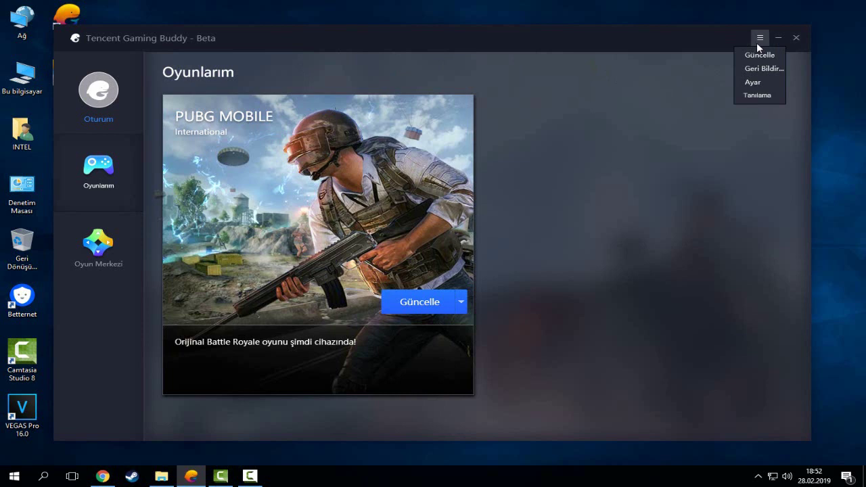
{"action": "left_click", "coordinate": [766, 84]}
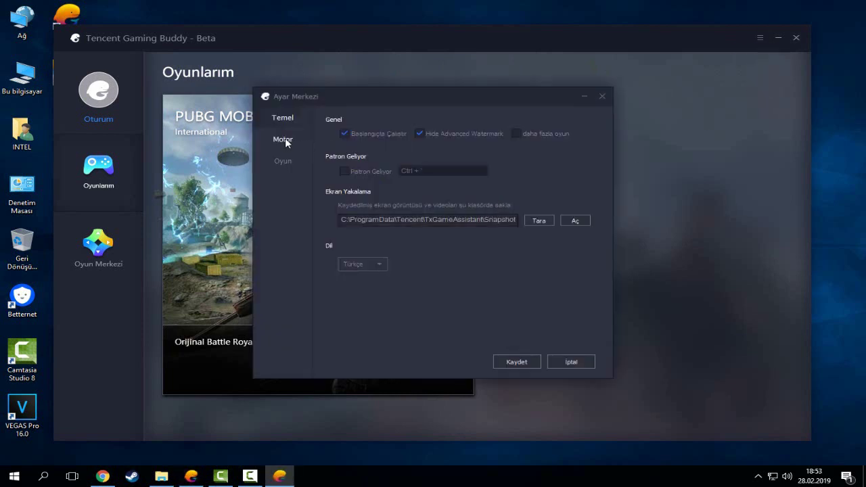
{"action": "left_click", "coordinate": [287, 139]}
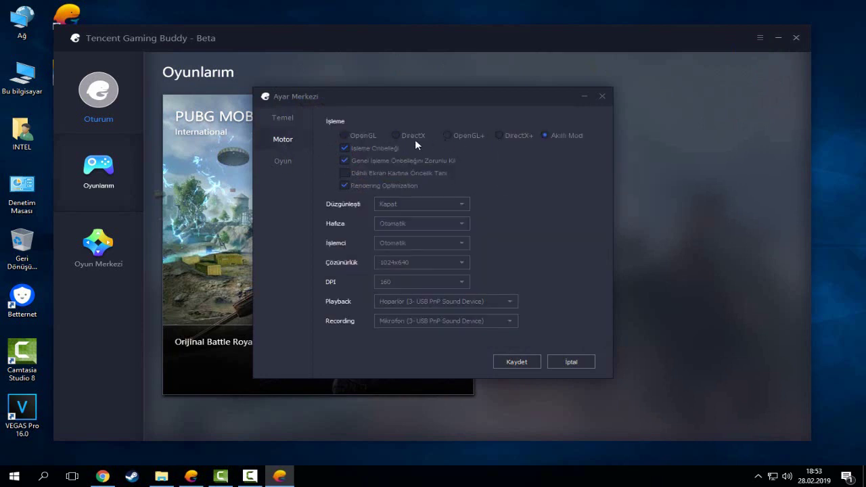
{"action": "left_click", "coordinate": [496, 134]}
{"action": "left_click", "coordinate": [433, 203]}
{"action": "left_click", "coordinate": [430, 206]}
{"action": "left_click", "coordinate": [428, 203]}
{"action": "left_click", "coordinate": [431, 205]}
Step: Set the engine's memory (Hafıza) to 4096MB and its processor count (İşlemci) to 4
{"action": "left_click", "coordinate": [437, 224]}
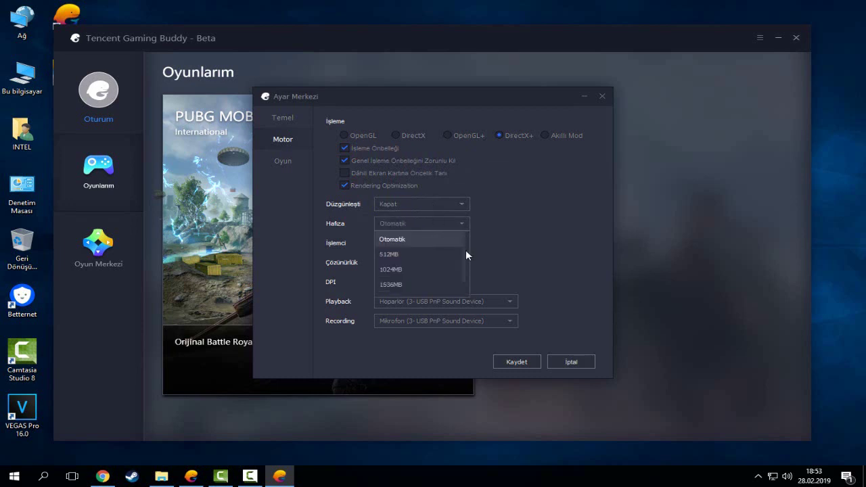
{"action": "left_click_drag", "start_coordinate": [466, 253], "coordinate": [462, 276]}
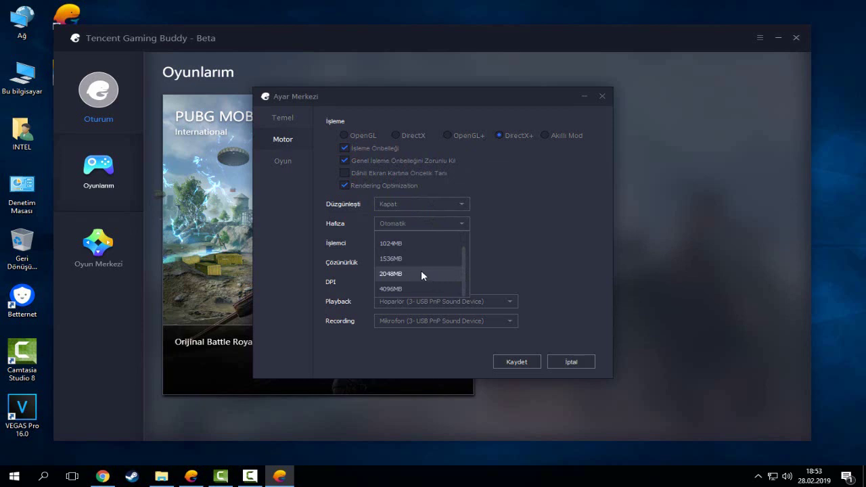
{"action": "left_click", "coordinate": [404, 288]}
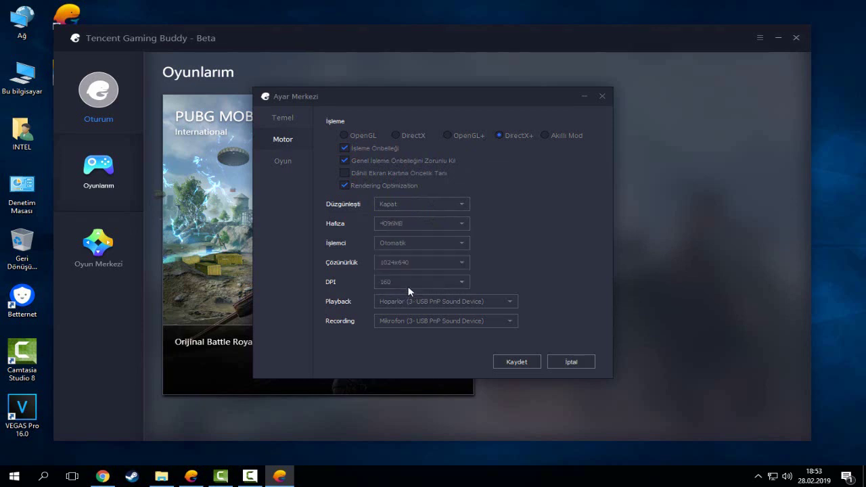
{"action": "left_click", "coordinate": [425, 241]}
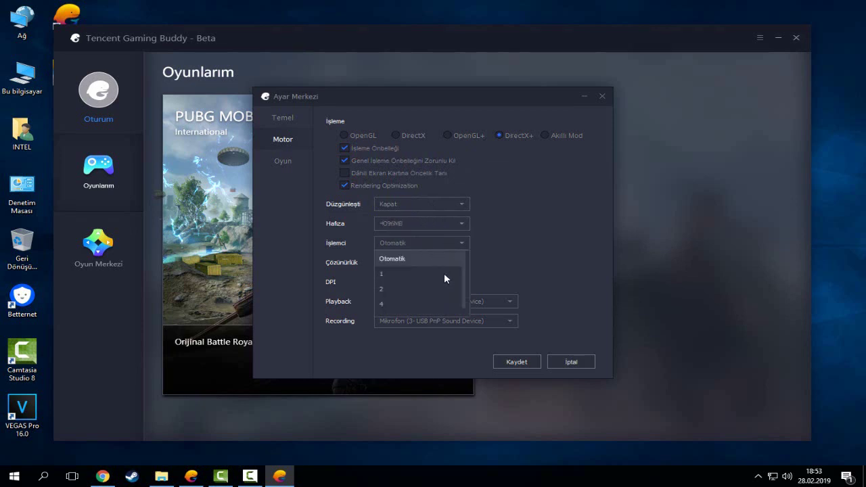
{"action": "left_click", "coordinate": [409, 304]}
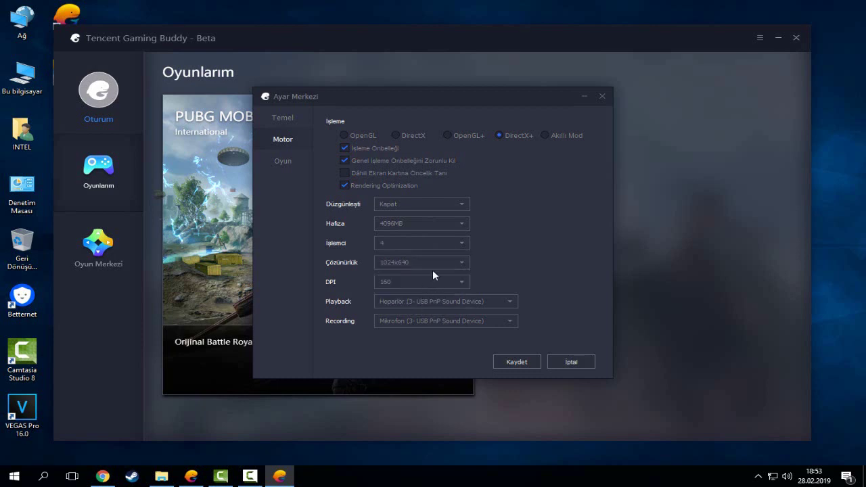
Step: Set the engine's resolution (Çözünürlük) to 1440x900, keeping DPI at 160
{"action": "left_click", "coordinate": [433, 264]}
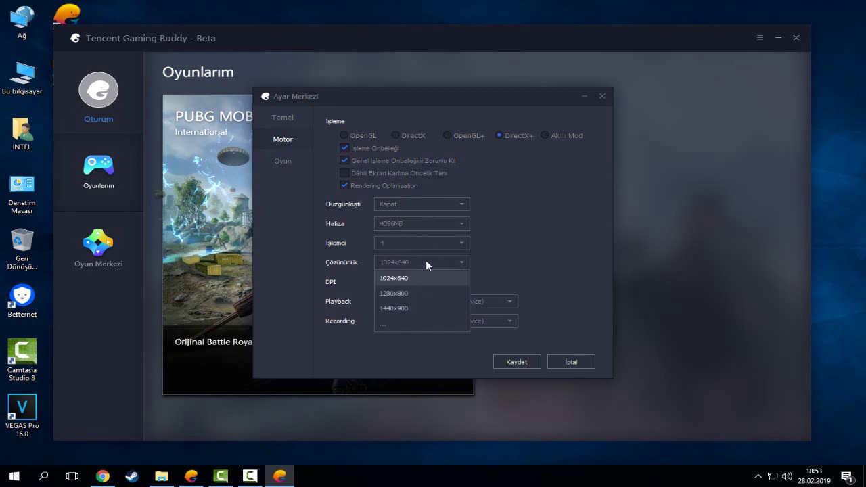
{"action": "left_click", "coordinate": [413, 309]}
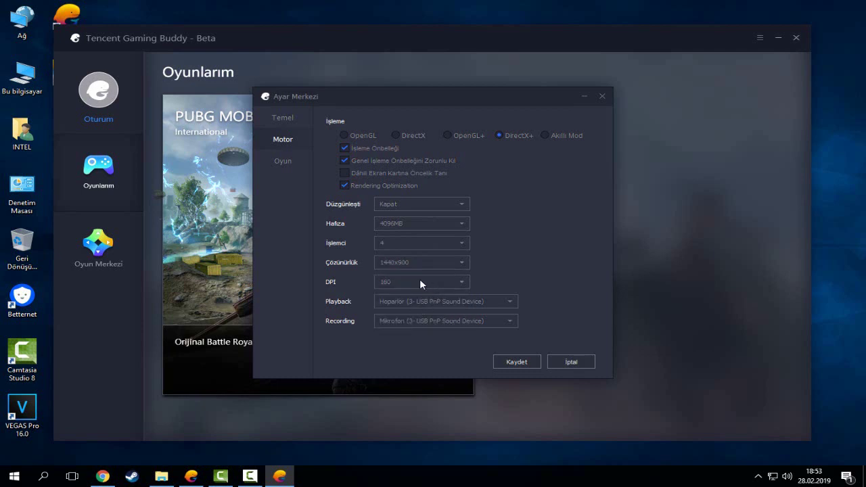
{"action": "left_click", "coordinate": [422, 278]}
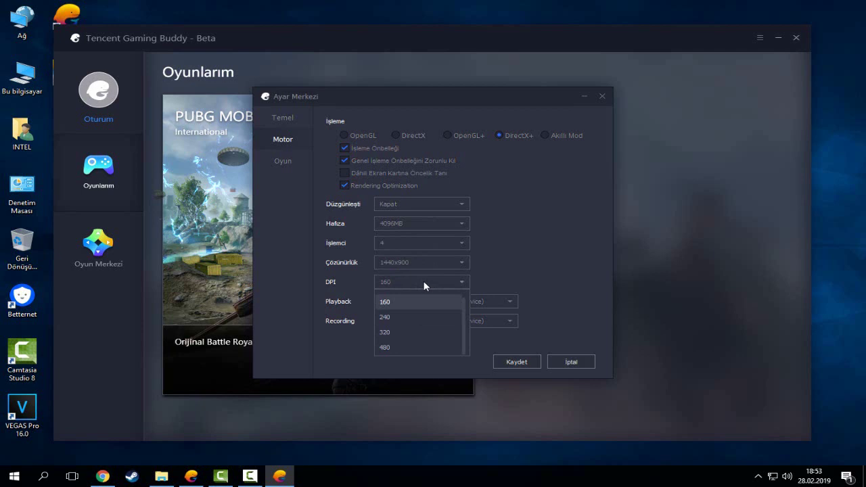
{"action": "left_click", "coordinate": [423, 281]}
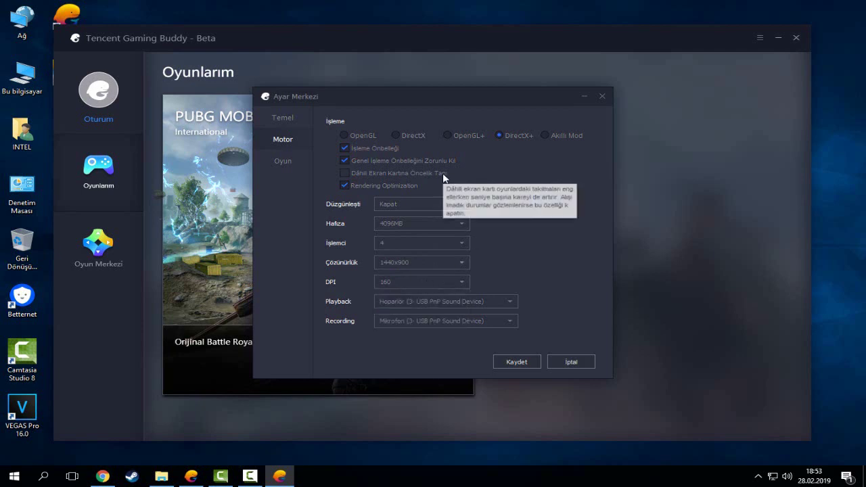
Step: Review the game (Oyun) settings, keeping HD 1080P and Akıcı, and save the launcher configuration
{"action": "left_click", "coordinate": [285, 161]}
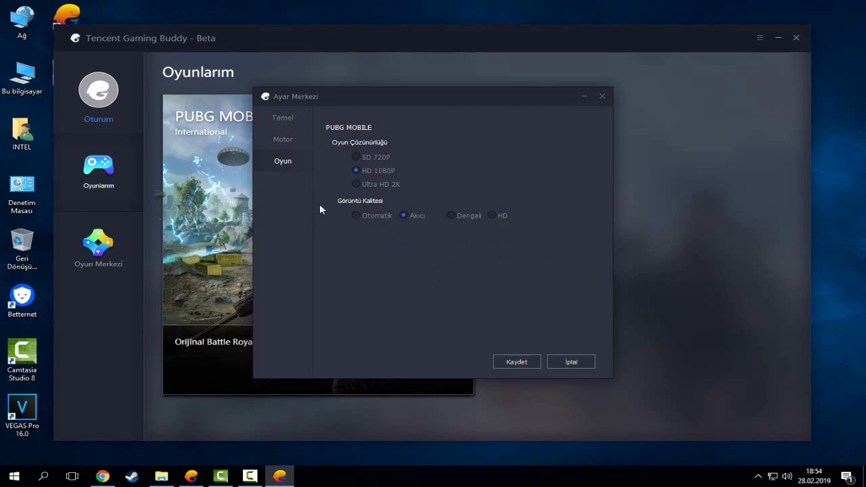
{"action": "left_click", "coordinate": [514, 364]}
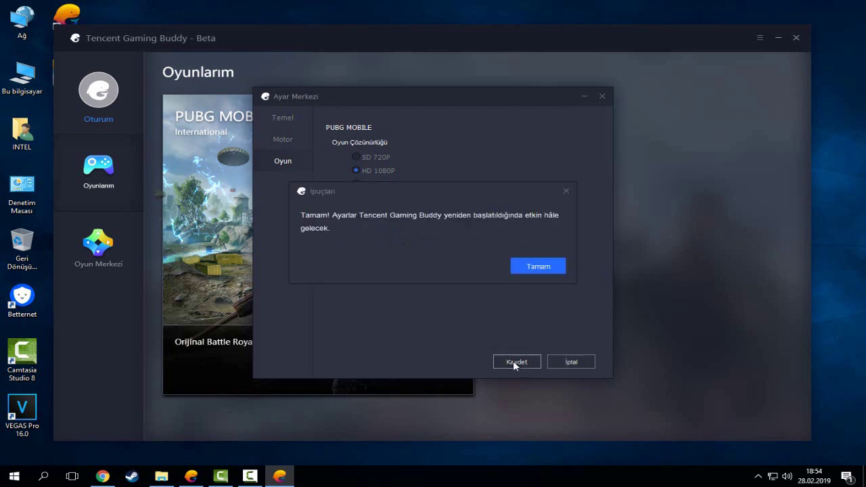
{"action": "left_click", "coordinate": [539, 267]}
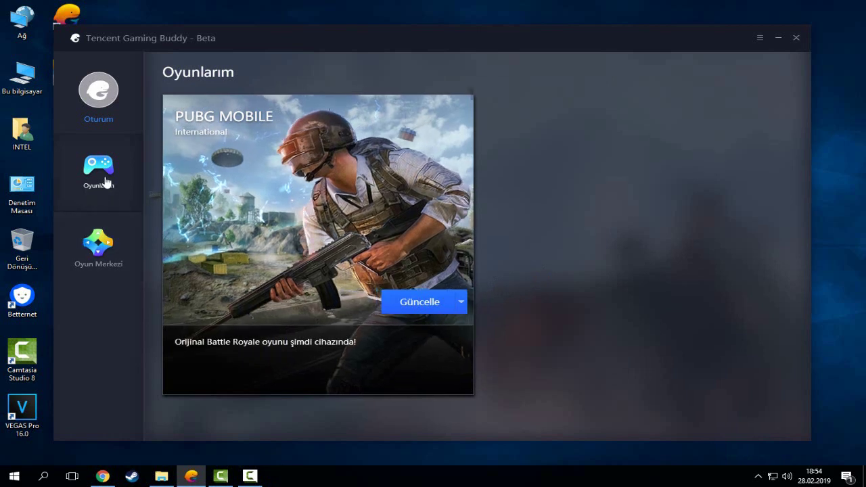
Step: Launch PUBG MOBILE from its page in the game center (Oyun Merkezi) and switch the game to full screen
{"action": "left_click", "coordinate": [107, 251]}
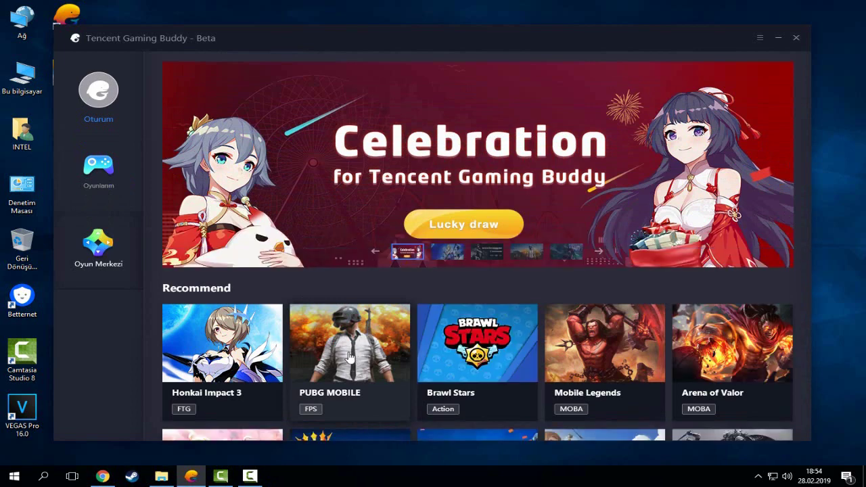
{"action": "left_click", "coordinate": [350, 358]}
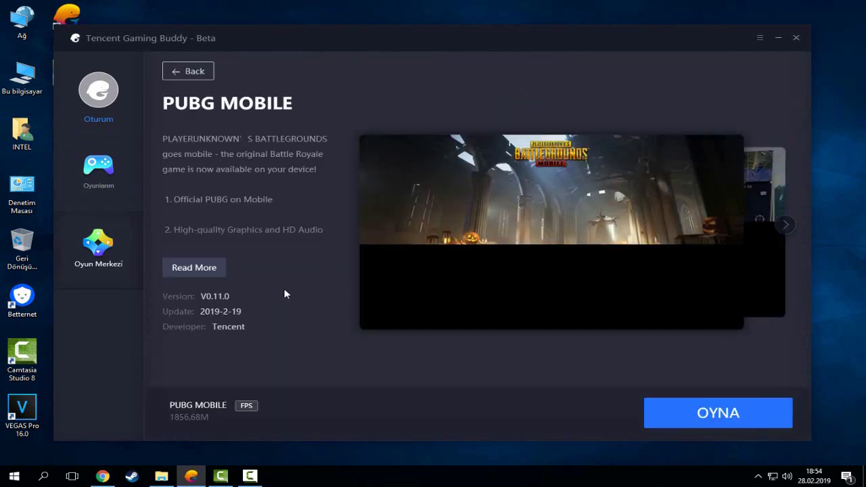
{"action": "left_click", "coordinate": [719, 413]}
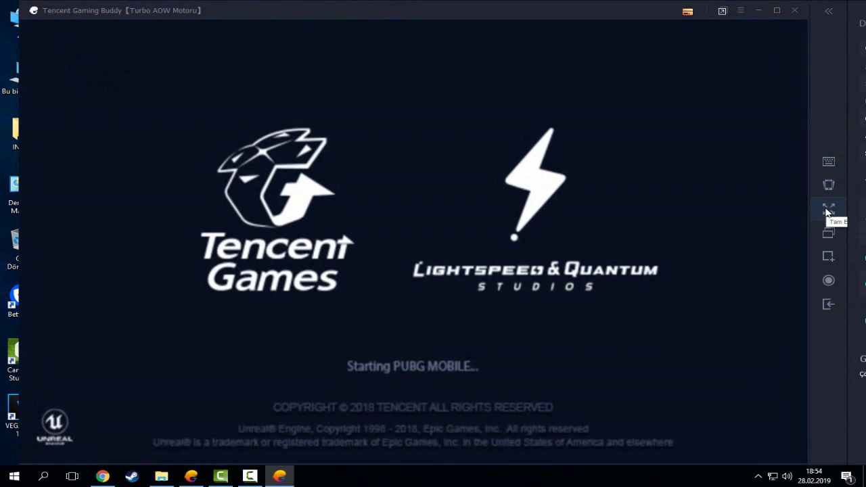
{"action": "left_click", "coordinate": [828, 211]}
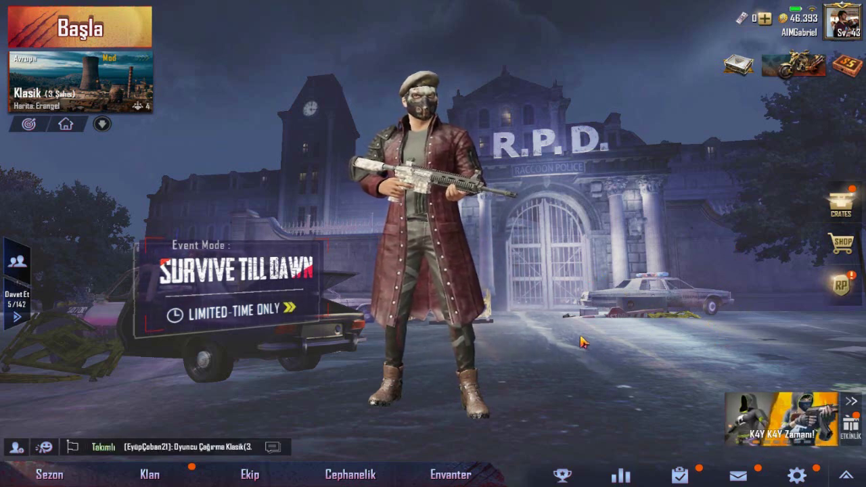
Step: Enable Dikiz & Ateş in the game's general (Genel) settings
{"action": "left_click", "coordinate": [797, 476]}
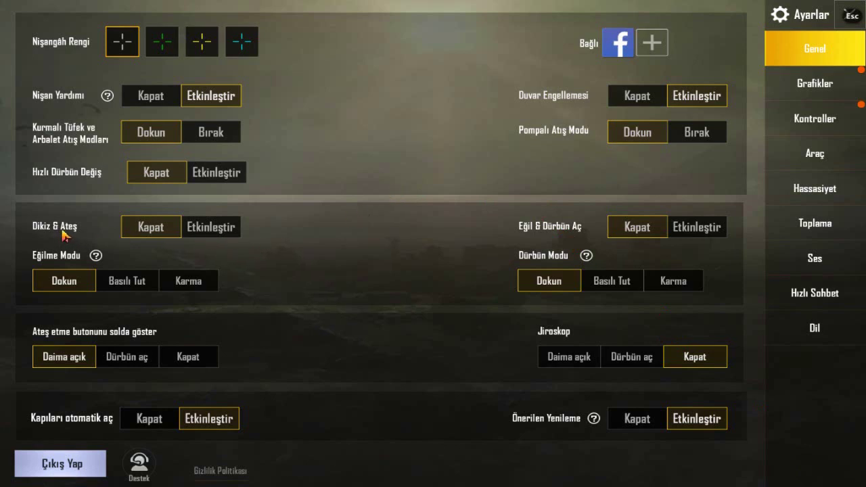
{"action": "left_click", "coordinate": [213, 228]}
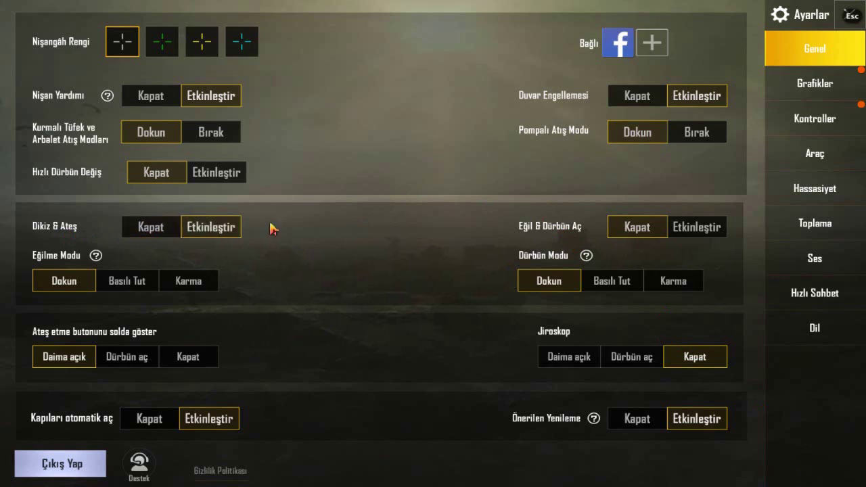